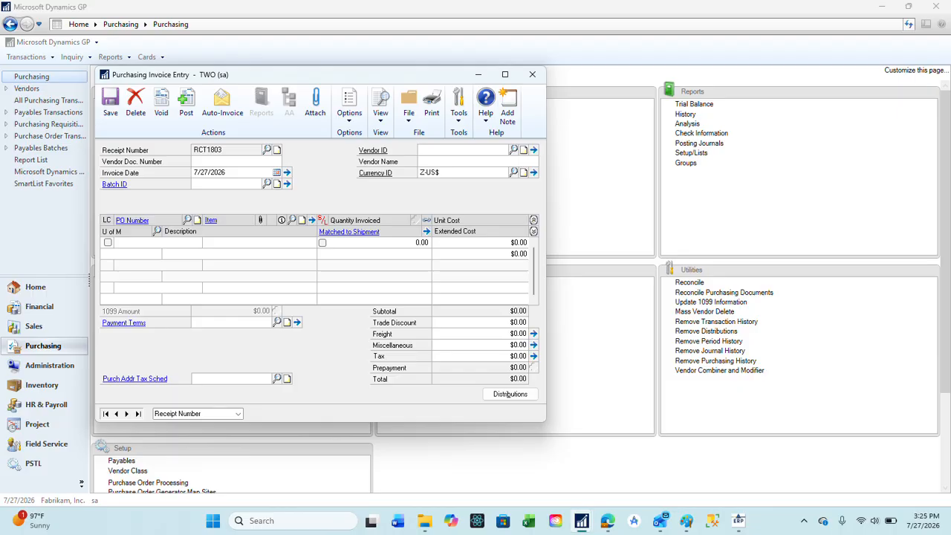
# Select DEWALT as the invoice's vendor and enter 514421 as the vendor document number.
pyautogui.click(513, 150)
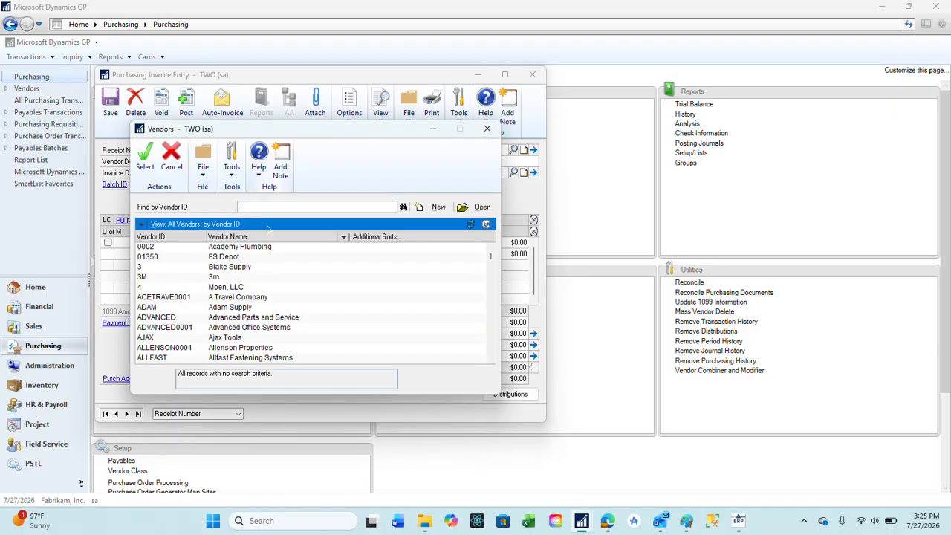
pyautogui.write('dew')
pyautogui.press('Tab')
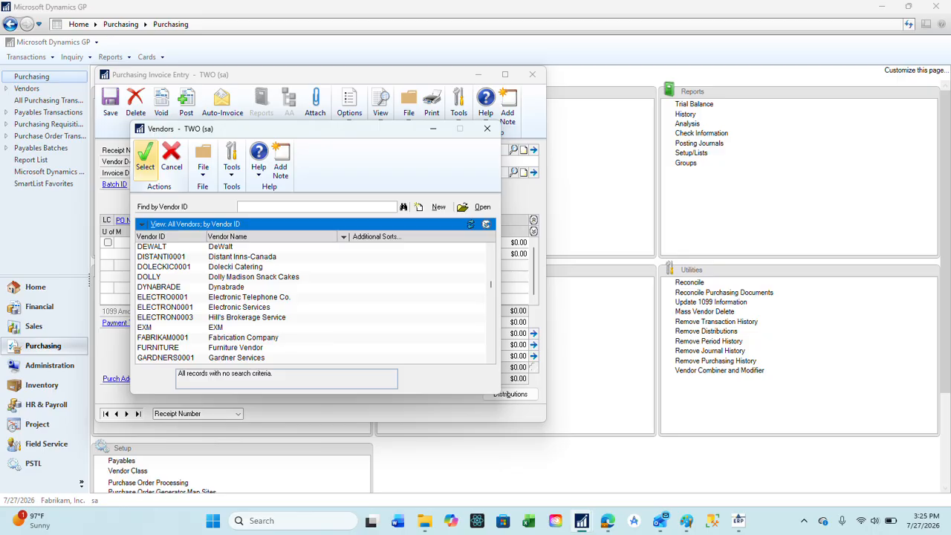
pyautogui.press('Return')
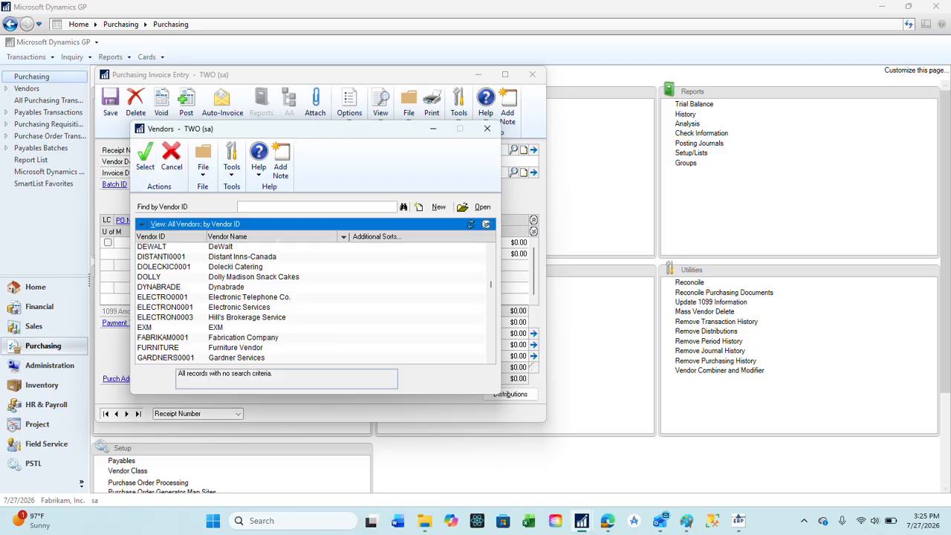
pyautogui.click(195, 161)
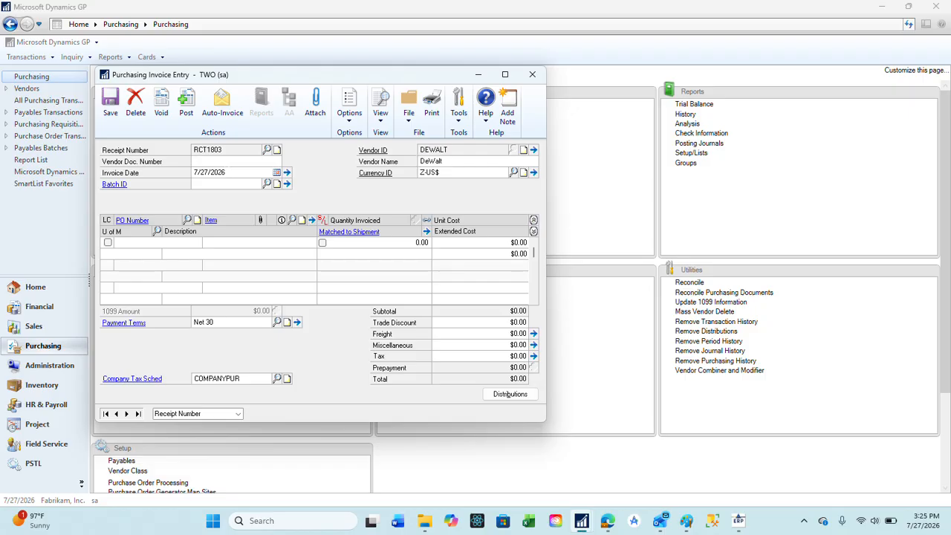
pyautogui.write('514421')
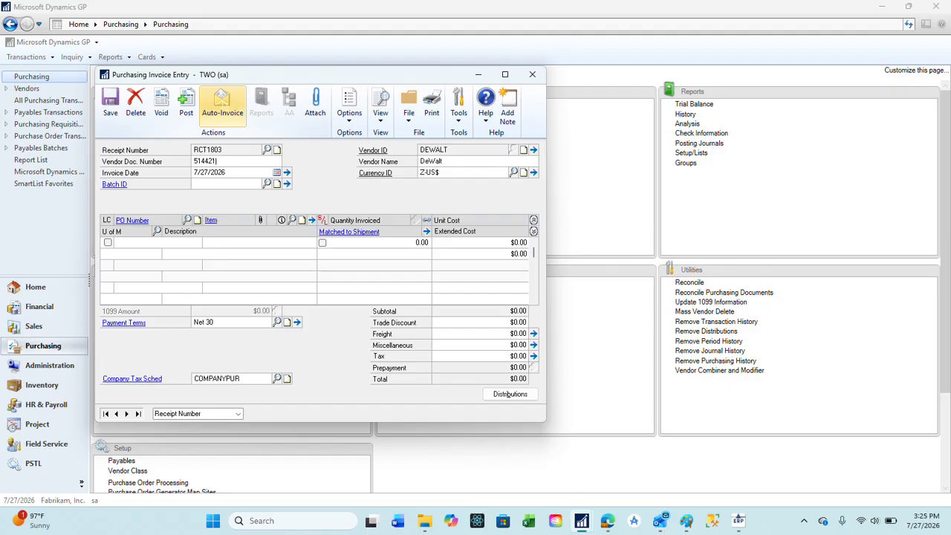
# Auto-invoice all three items, T2001, T2002 and T2004, from the vendor's last listed purchase order.
pyautogui.click(222, 104)
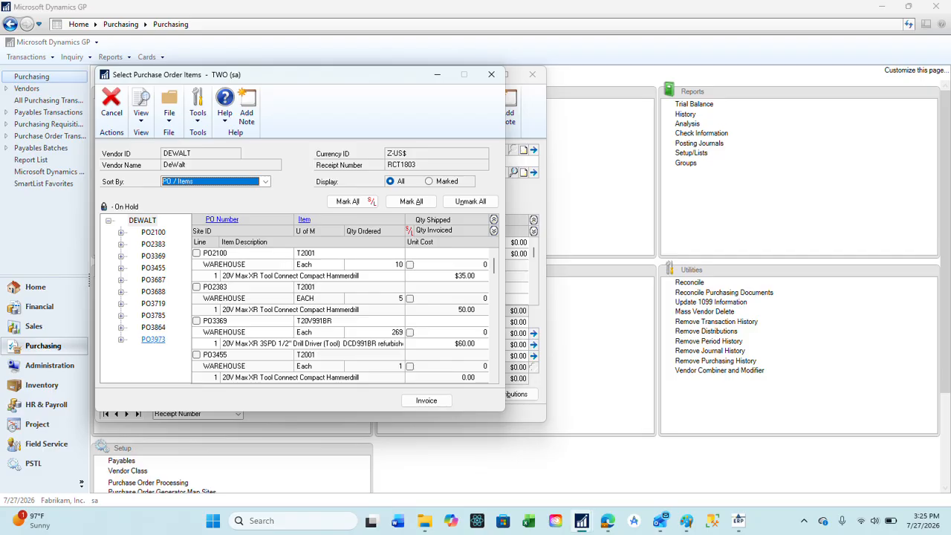
pyautogui.click(153, 339)
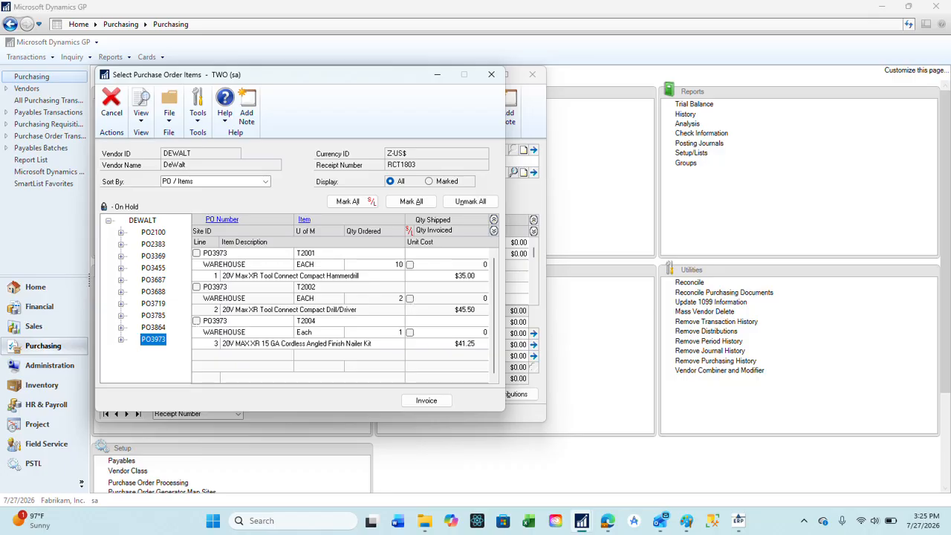
pyautogui.click(196, 321)
pyautogui.click(196, 321)
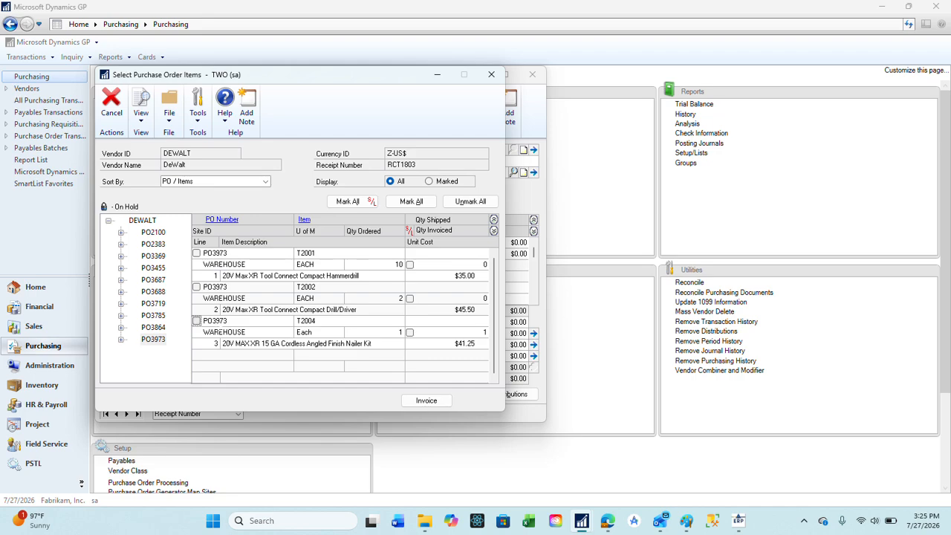
pyautogui.click(411, 202)
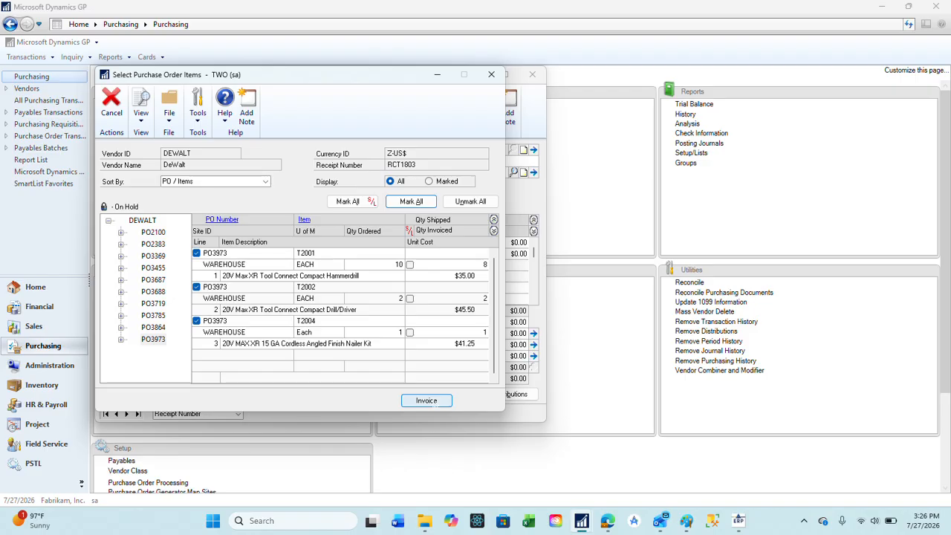
pyautogui.click(436, 401)
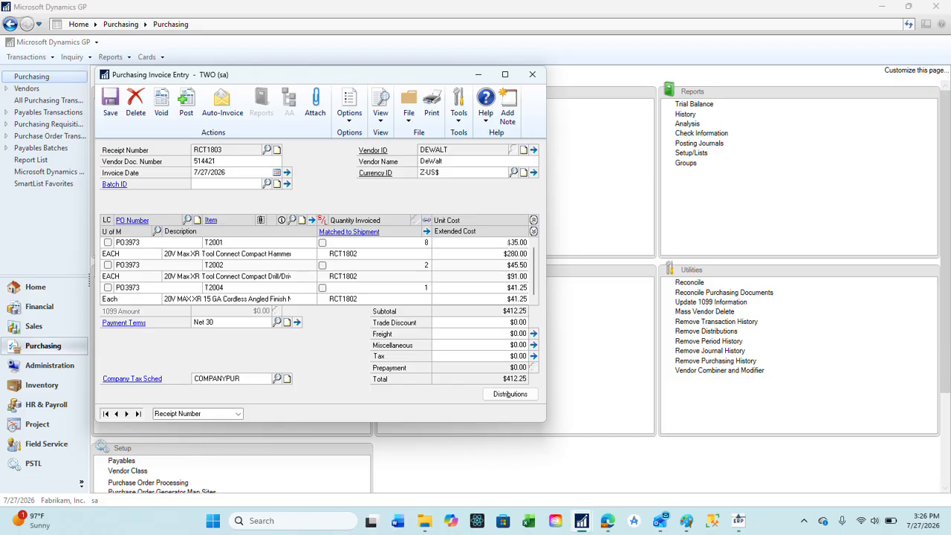
# Set the unit cost of item T2001 to $36.00 and post the invoice, accepting the cost difference from the matched shipment.
pyautogui.press('Tab')
pyautogui.write('36.30')
pyautogui.press('Tab')
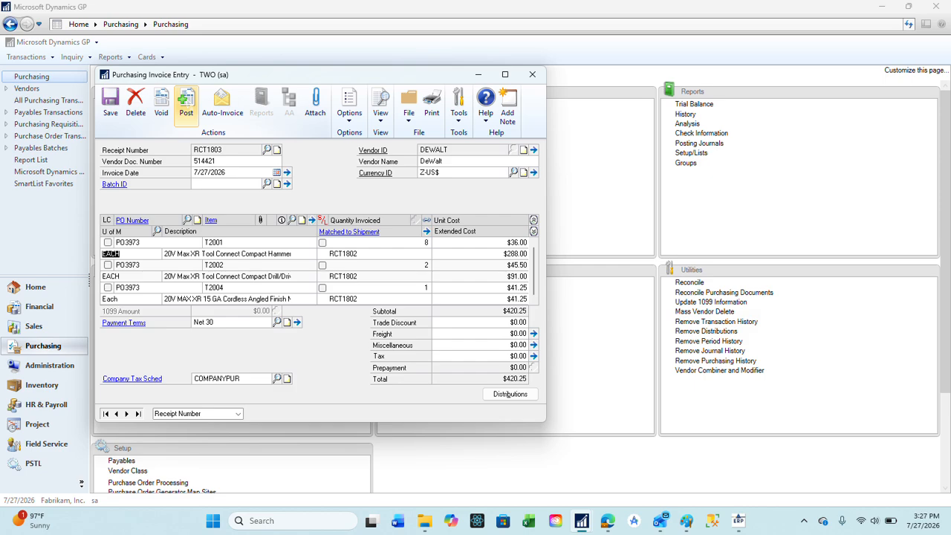
pyautogui.click(186, 104)
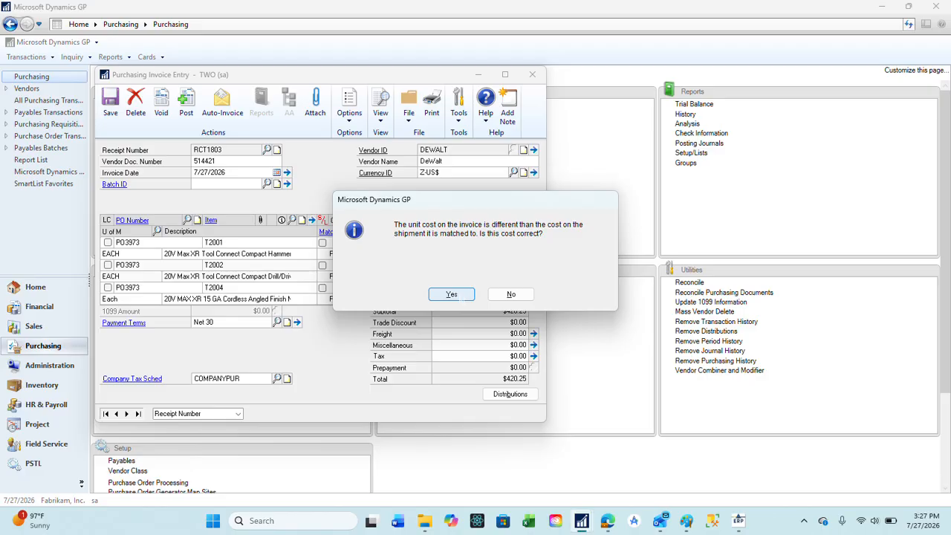
pyautogui.click(451, 294)
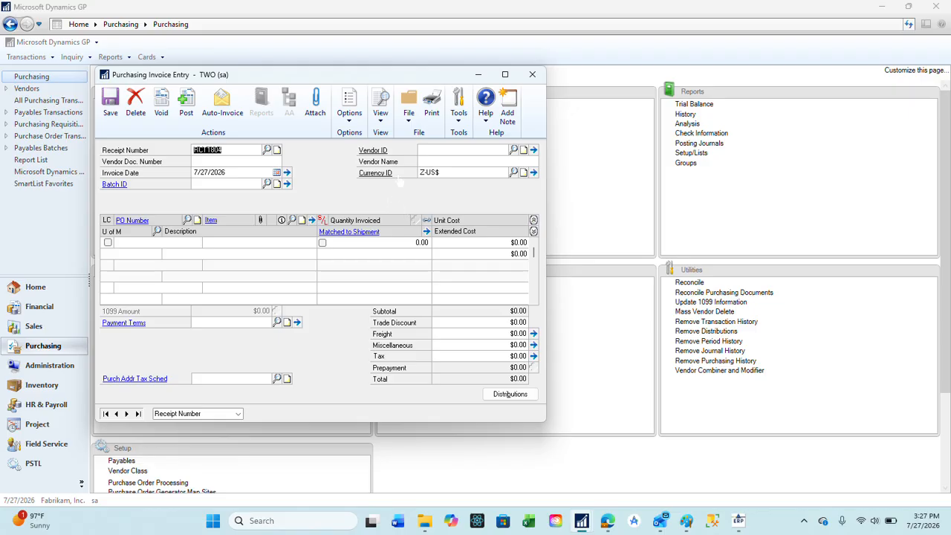
# Close invoice entry and output the Invoice Posting Journal, distribution detail and Invoice Cost Variance Journal to the screen, without printing Back-Ordered Items Received.
pyautogui.click(534, 75)
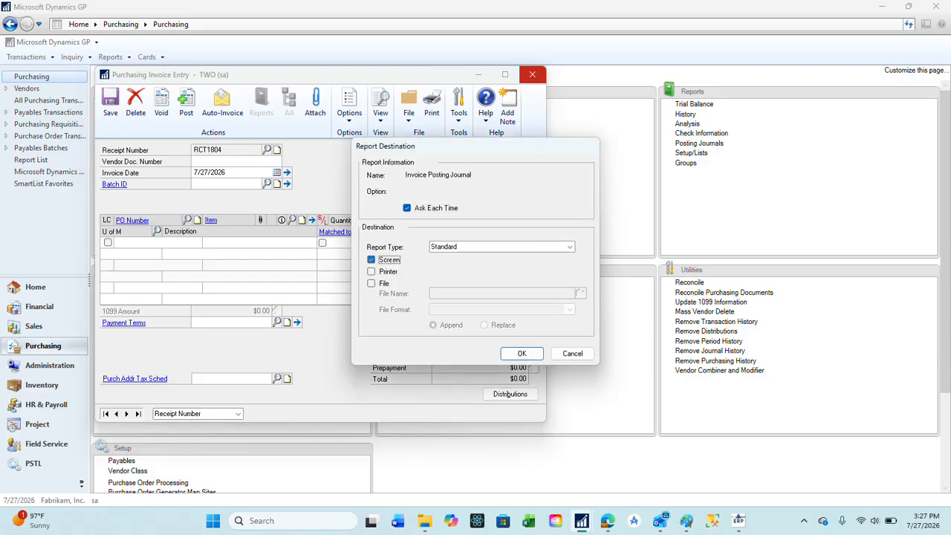
pyautogui.press('Return')
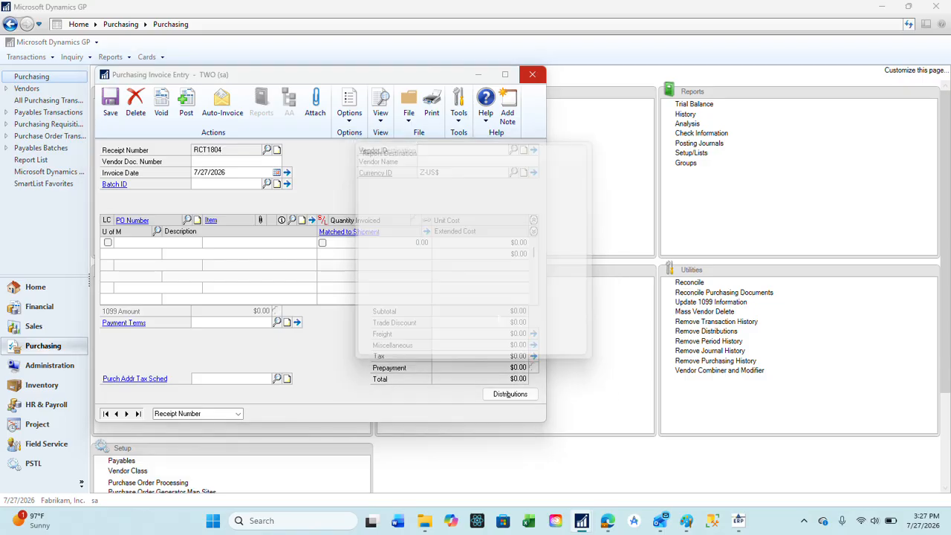
pyautogui.press('Return')
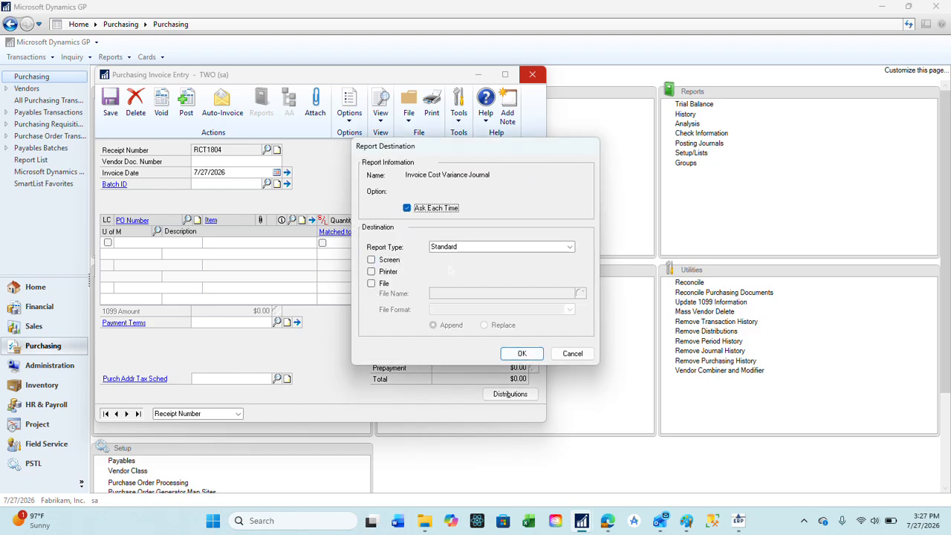
pyautogui.press('Return')
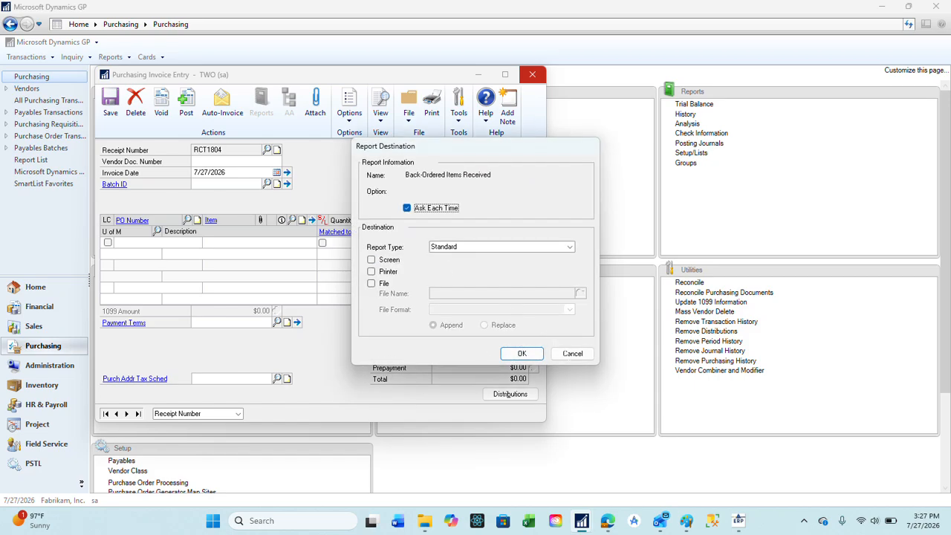
pyautogui.press('Return')
pyautogui.press('Return')
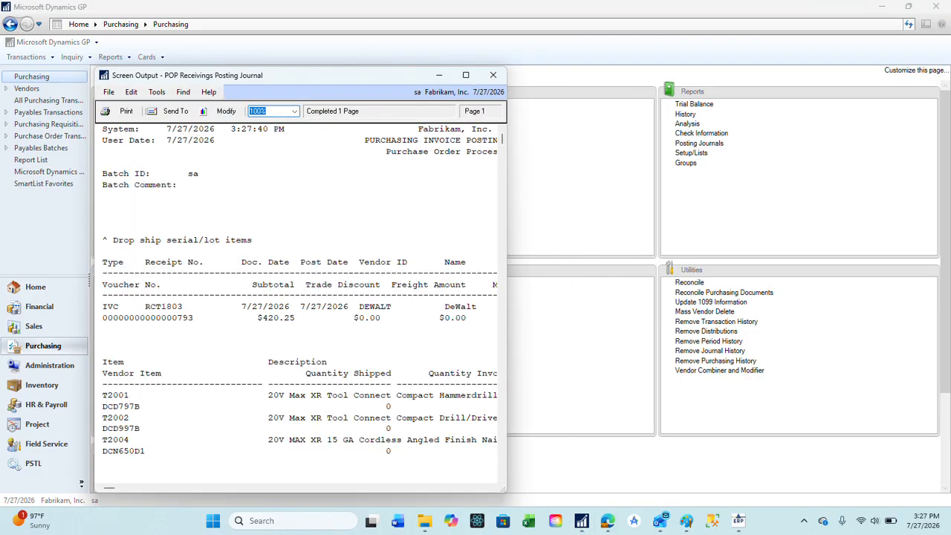
# Examine the invoice posting journal, distribution detail and cost variance journal at full window size, closing each report.
pyautogui.click(466, 75)
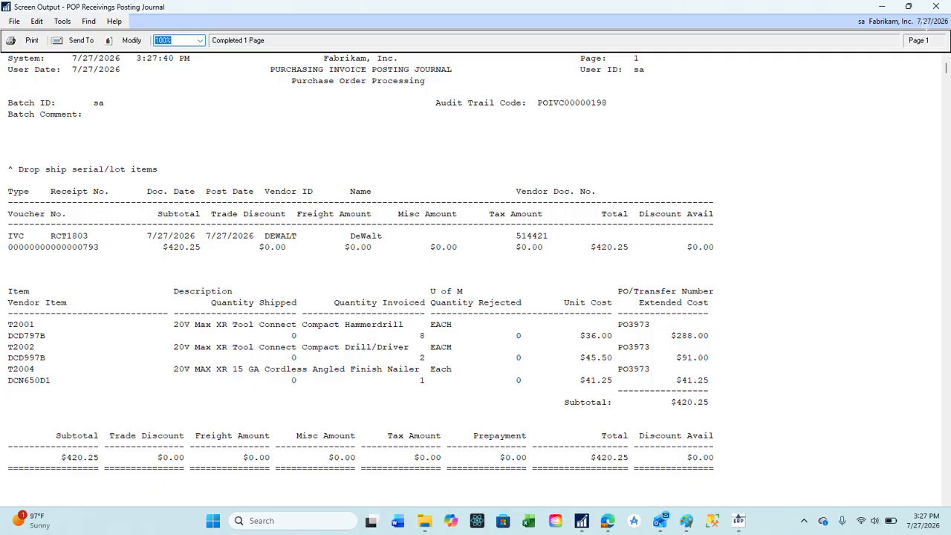
pyautogui.click(935, 7)
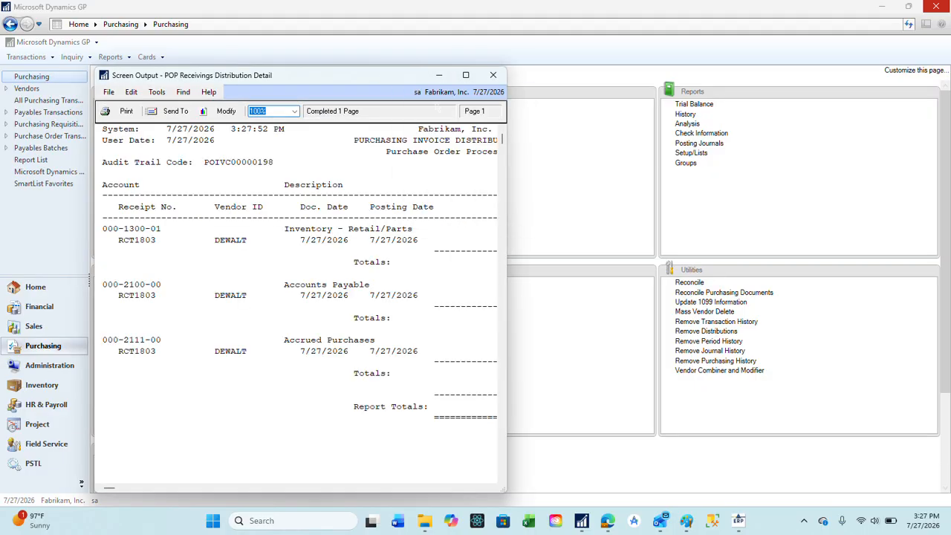
pyautogui.click(465, 75)
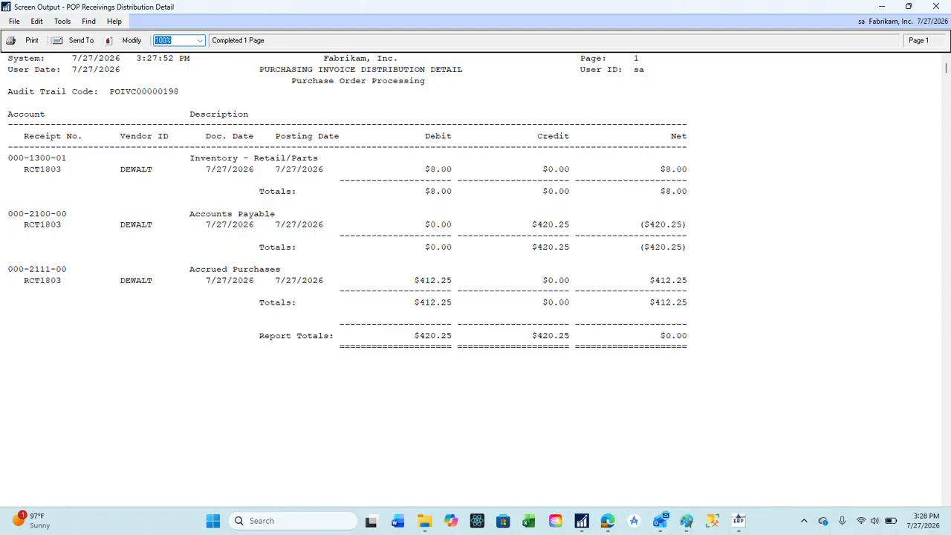
pyautogui.click(937, 7)
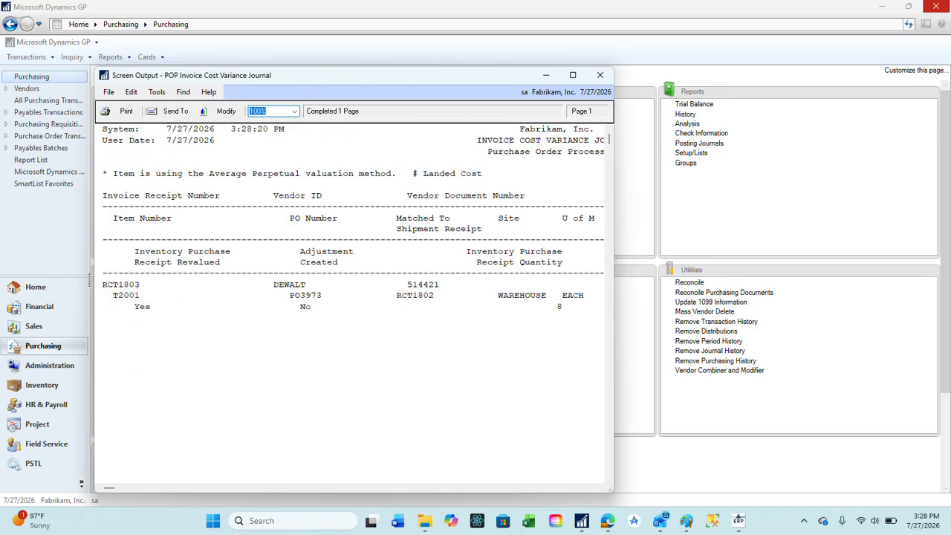
pyautogui.click(572, 75)
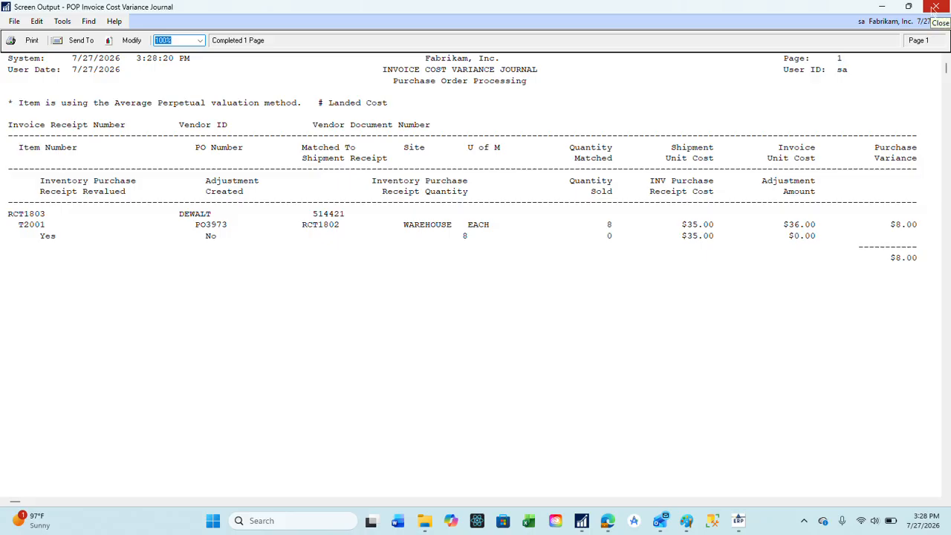
pyautogui.click(934, 6)
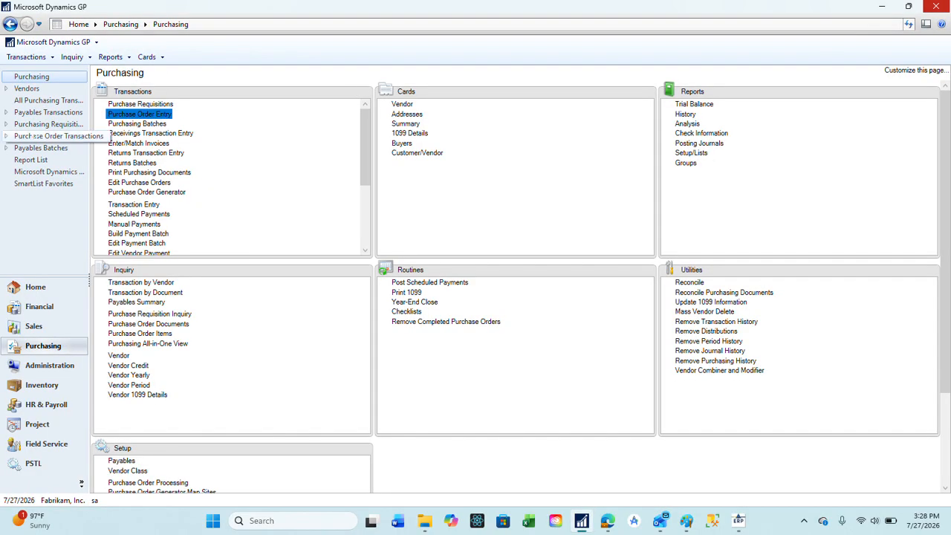
# Open the list of purchase order transactions.
pyautogui.click(33, 137)
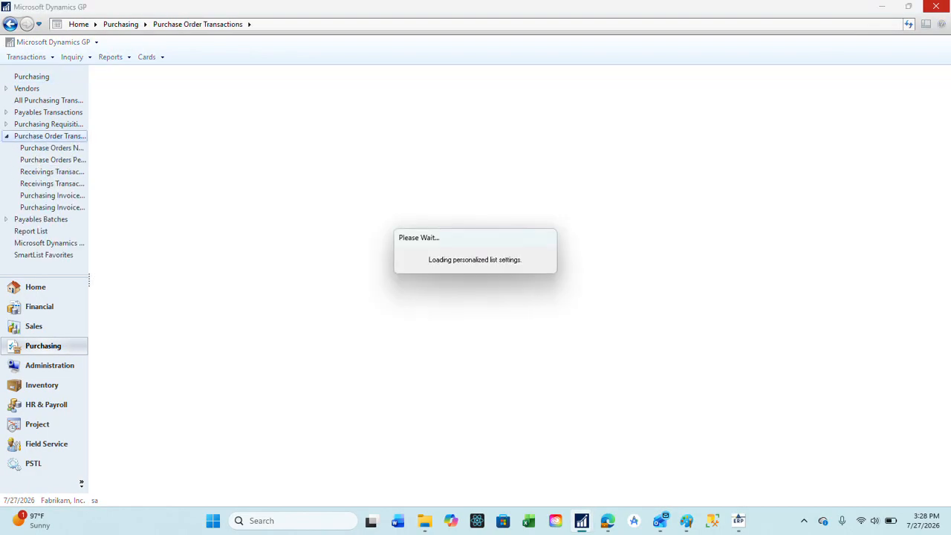